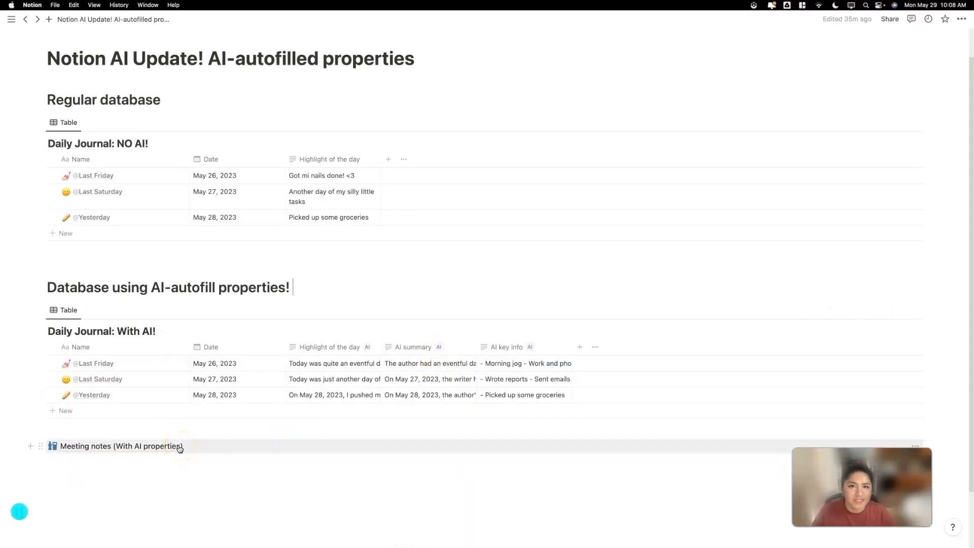
# - Open the Meeting notes (With AI properties) page and look over the Meeting Schedule in its Table view
pyautogui.click(180, 449)
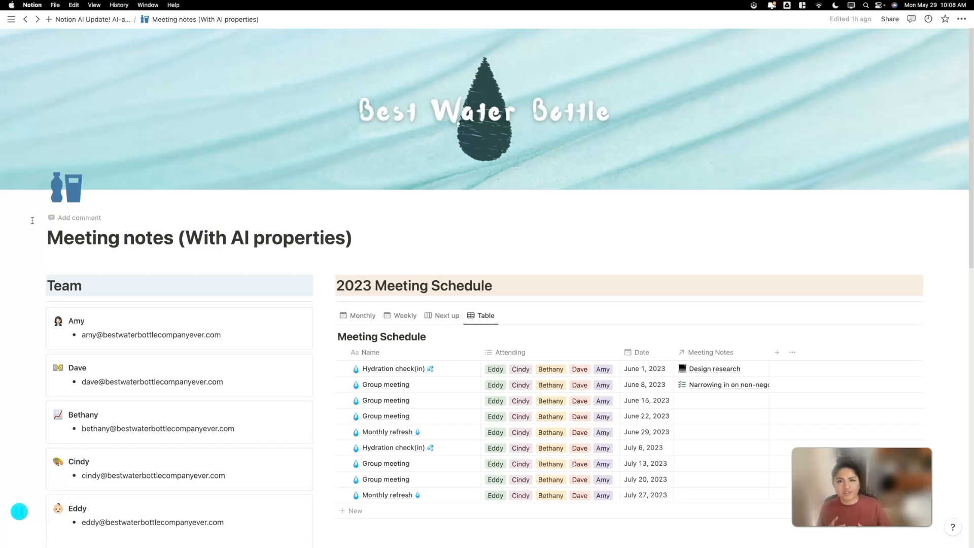
pyautogui.scroll(-5, 522, 122)
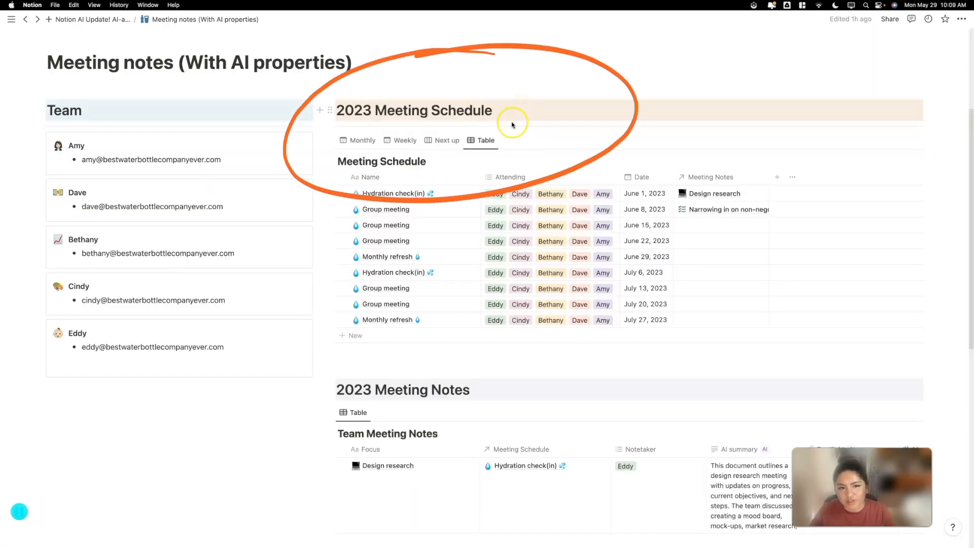
pyautogui.click(486, 143)
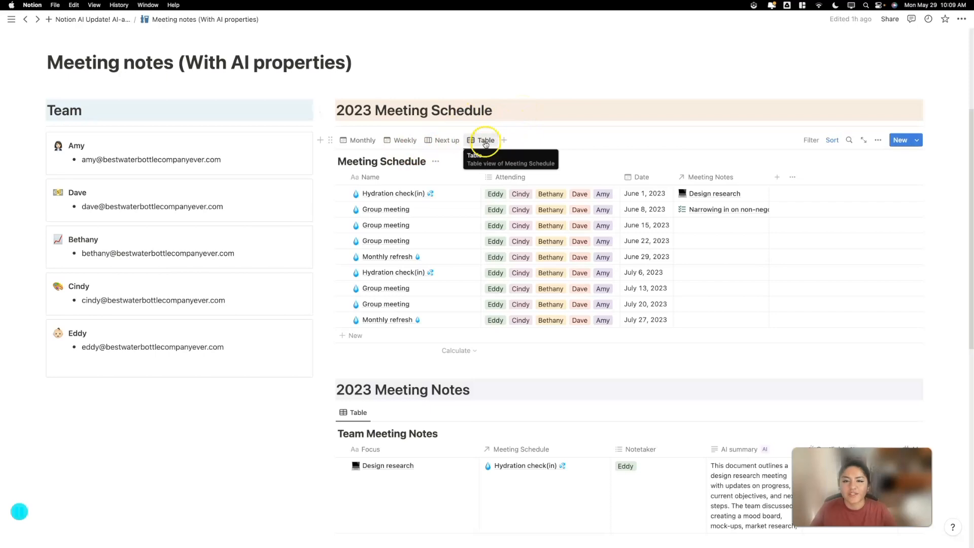
pyautogui.click(431, 182)
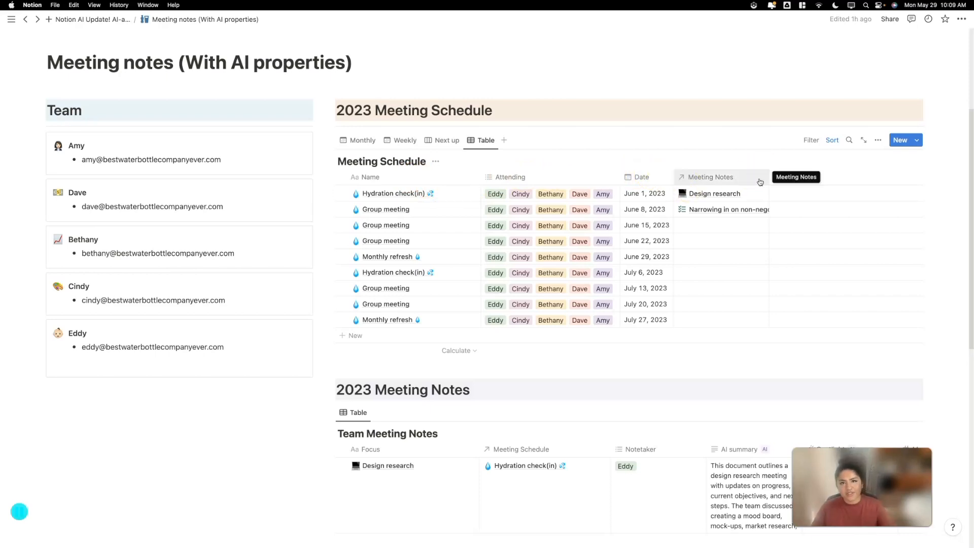
# - View the Meeting Schedule in its Monthly and Weekly calendars, and inspect the Weekly layout's "Show calendar as" setting
pyautogui.click(358, 140)
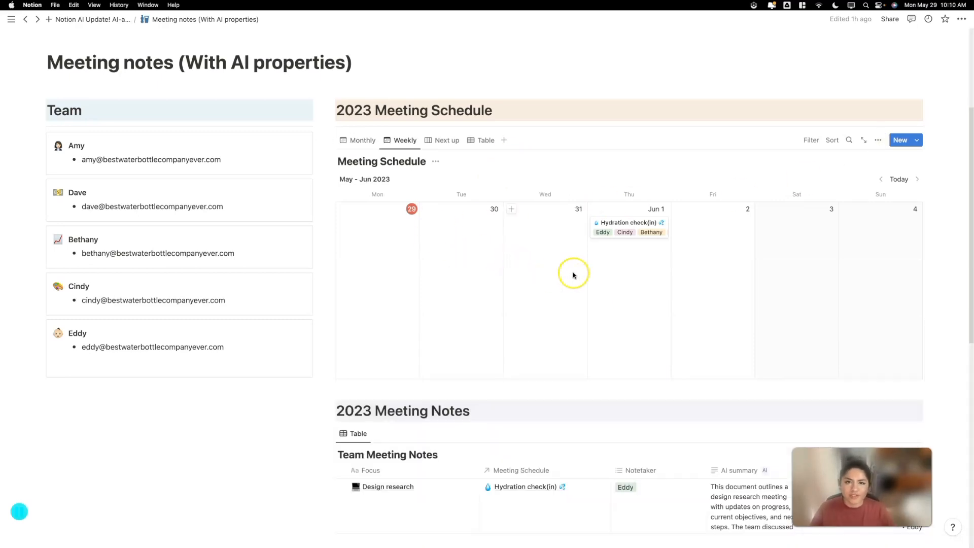
pyautogui.click(879, 140)
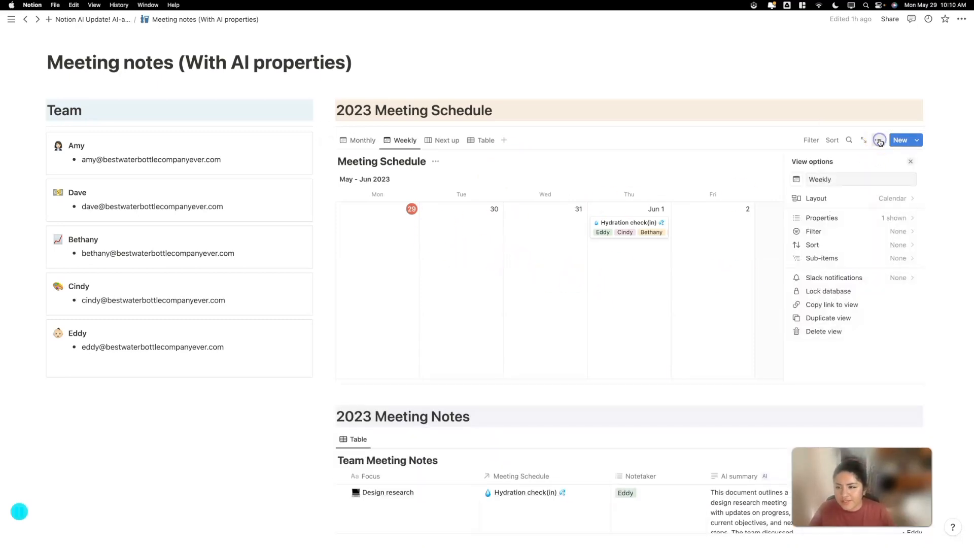
pyautogui.click(872, 203)
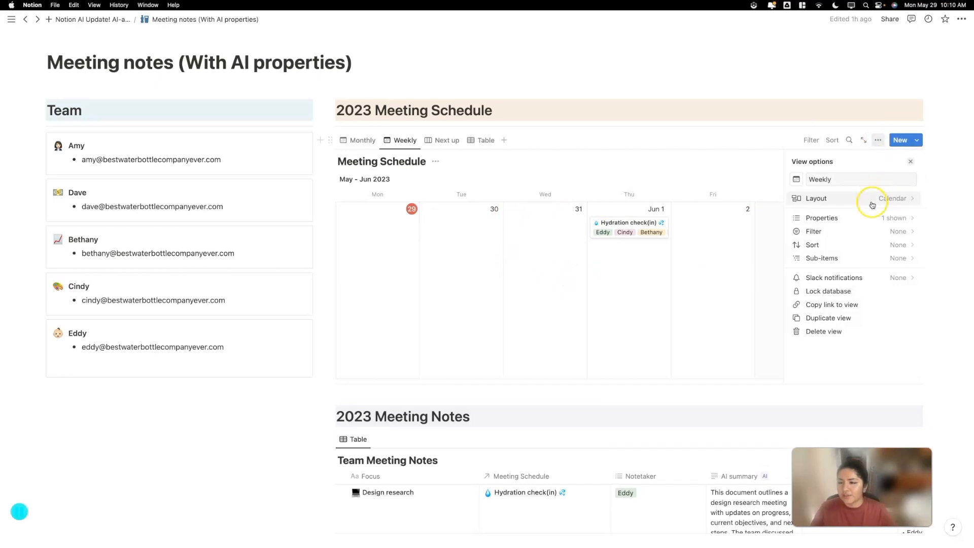
pyautogui.click(872, 203)
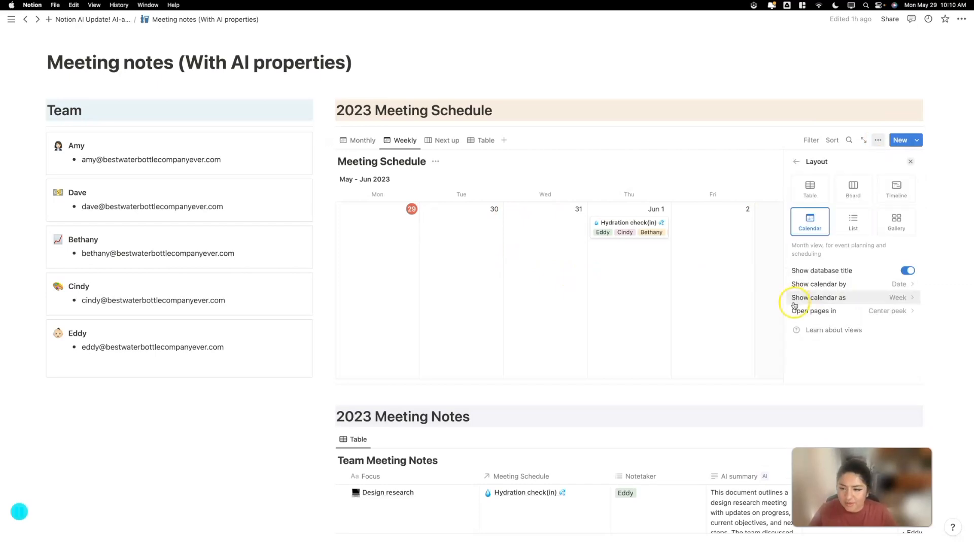
pyautogui.click(864, 303)
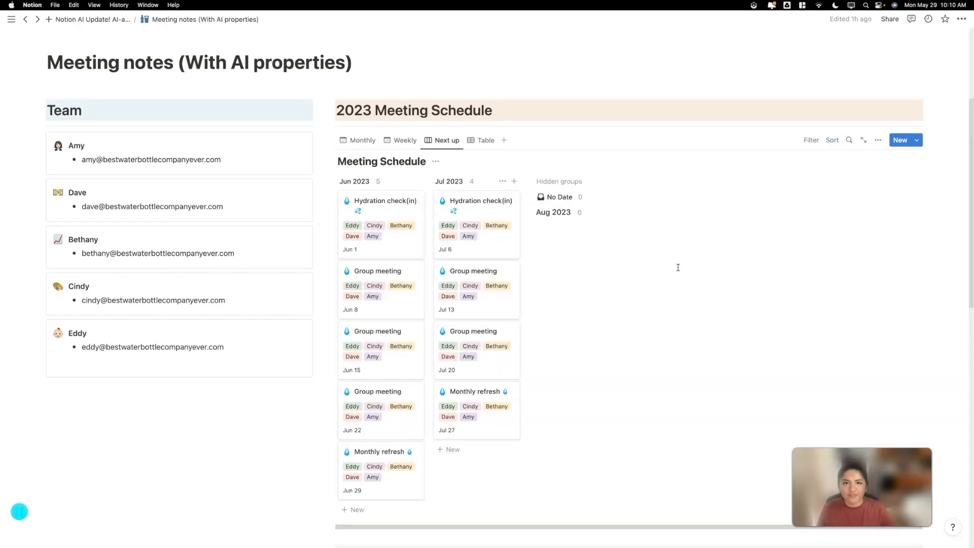
# - Show the Meeting Schedule's Next up board and inspect the "Date by" setting of its grouping
pyautogui.click(878, 140)
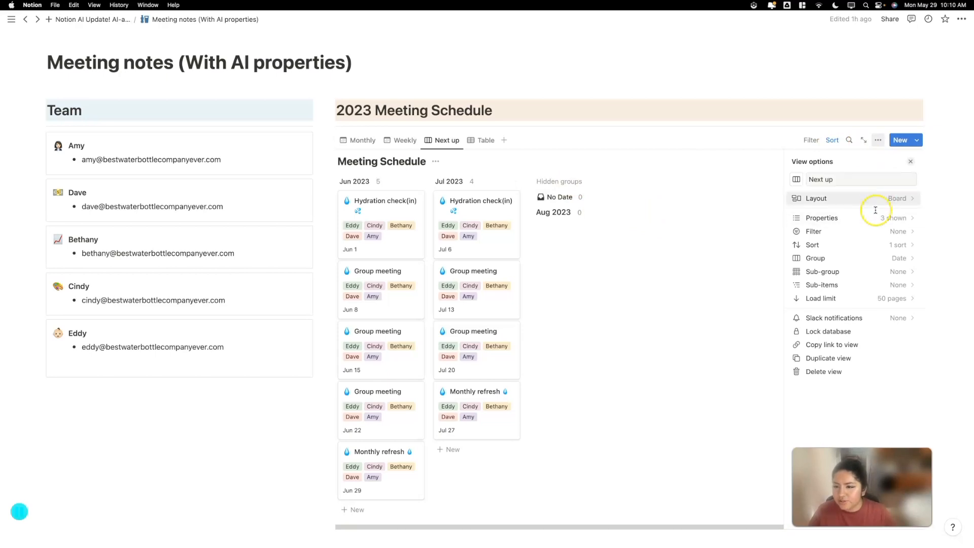
pyautogui.click(855, 258)
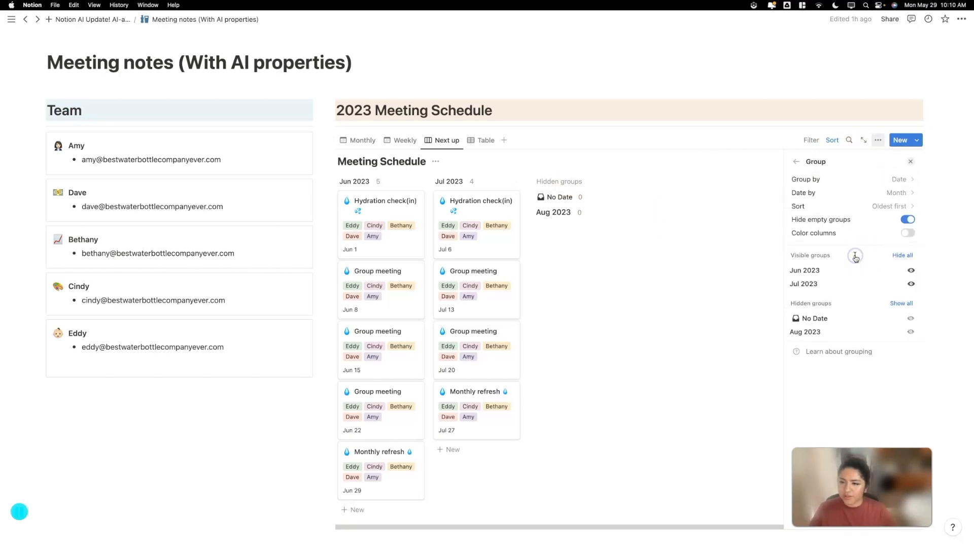
pyautogui.click(901, 192)
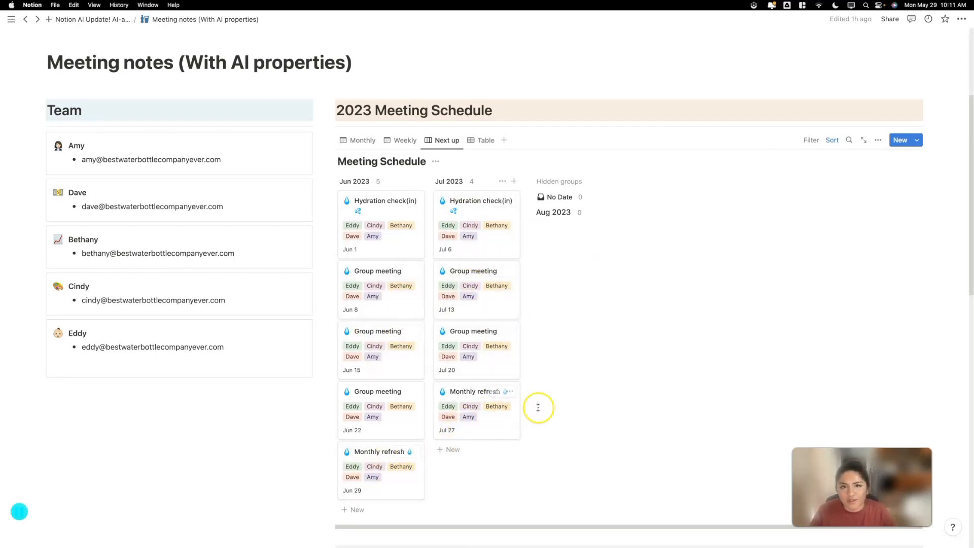
# - Return the Meeting Schedule to its Table view and examine the AI property columns in Team Meeting Notes
pyautogui.click(485, 140)
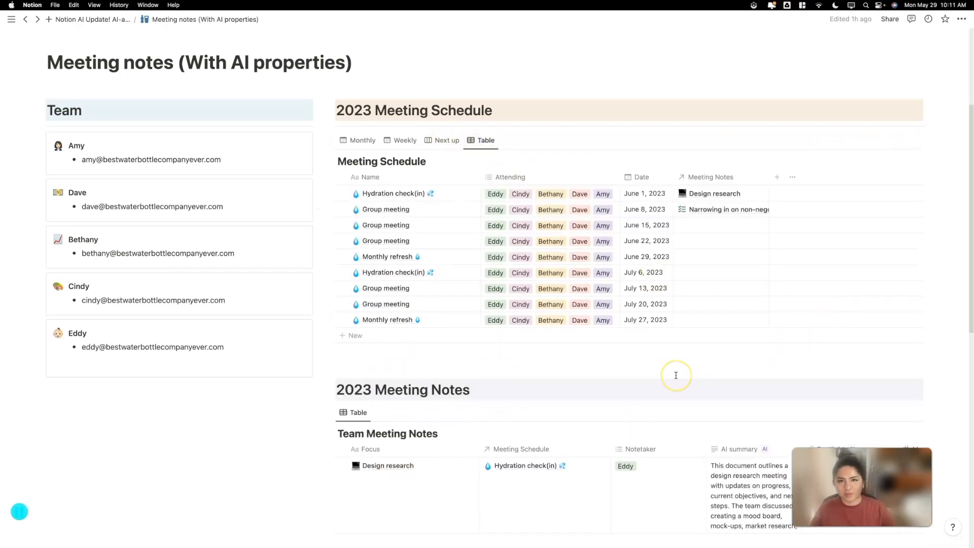
pyautogui.scroll(-5, 676, 375)
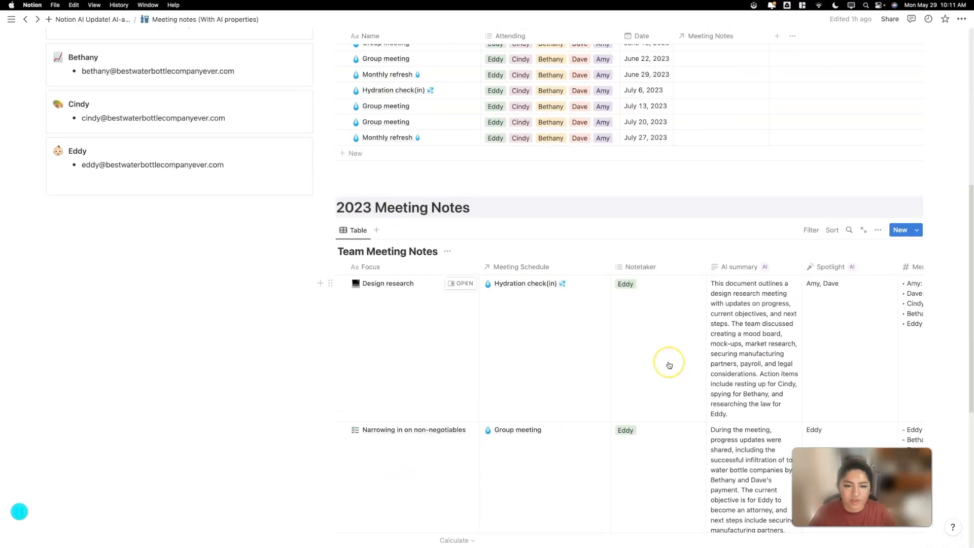
pyautogui.scroll(-1, 669, 365)
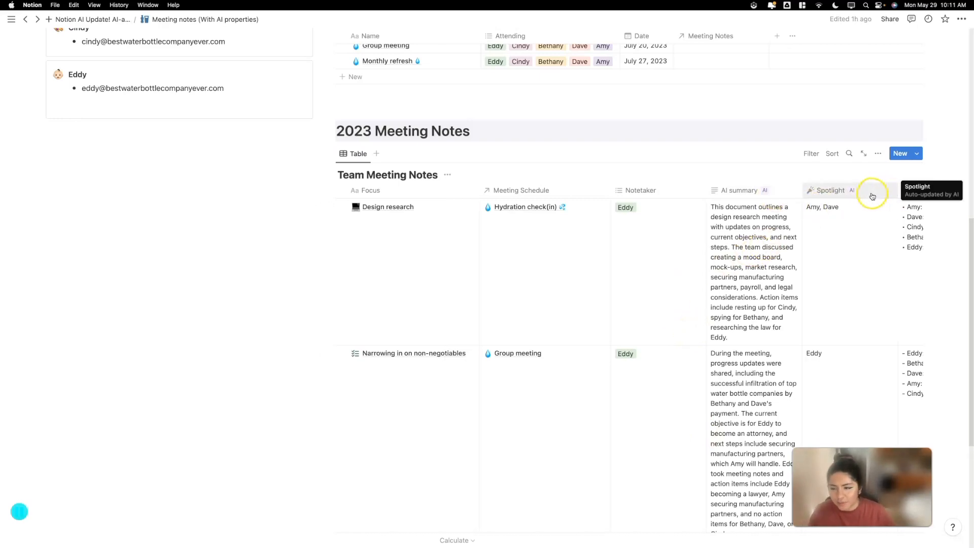
pyautogui.scroll(-1, 872, 197)
pyautogui.hscroll(3, 872, 196)
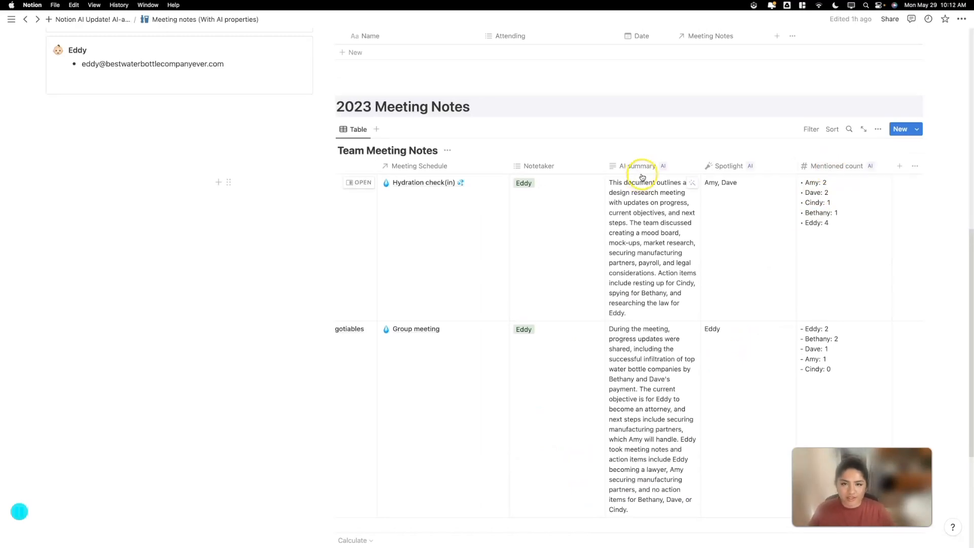
# - Inspect the AI autofill settings of the AI summary property in Team Meeting Notes, and return to the property list
pyautogui.click(677, 166)
pyautogui.click(660, 203)
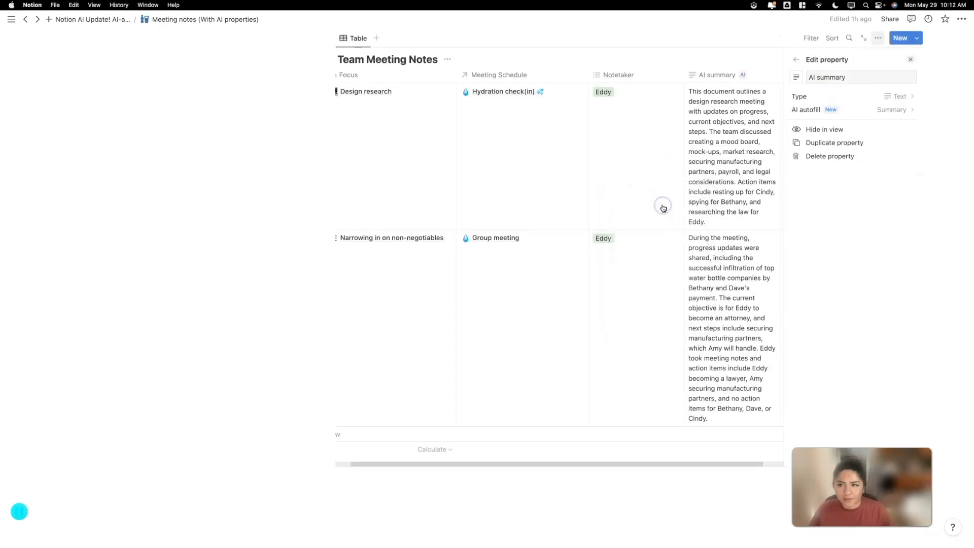
pyautogui.click(851, 117)
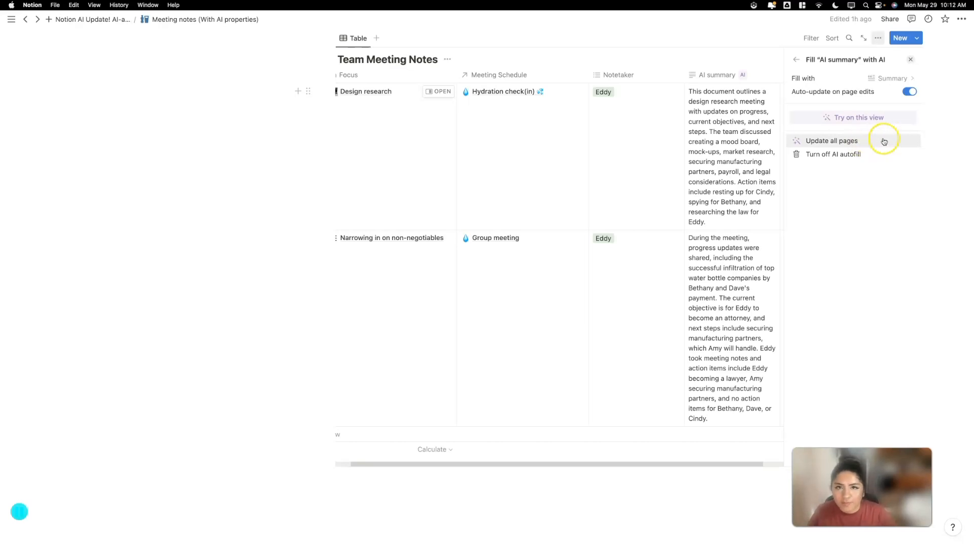
pyautogui.click(797, 61)
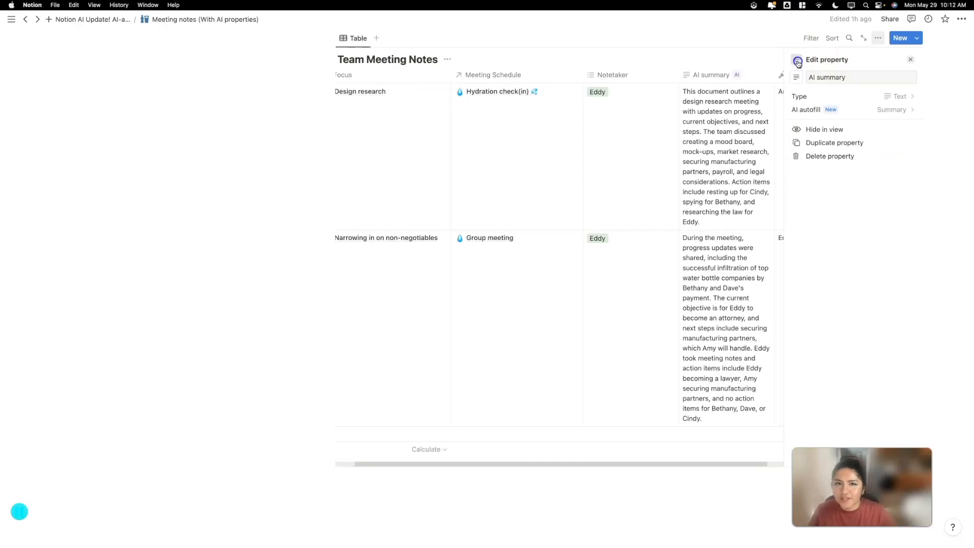
pyautogui.click(797, 62)
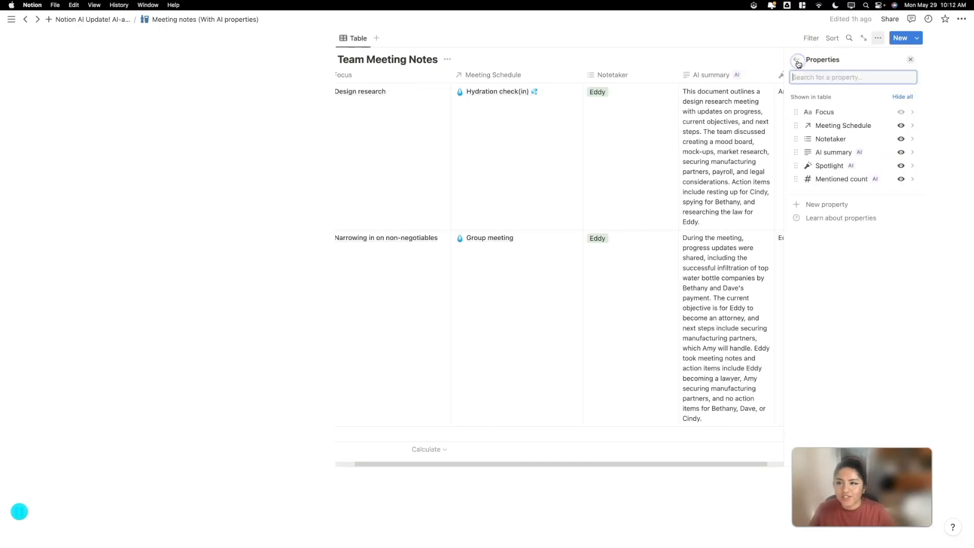
# - Inspect the Spotlight property's AI autofill settings, including its key info prompt
pyautogui.click(883, 167)
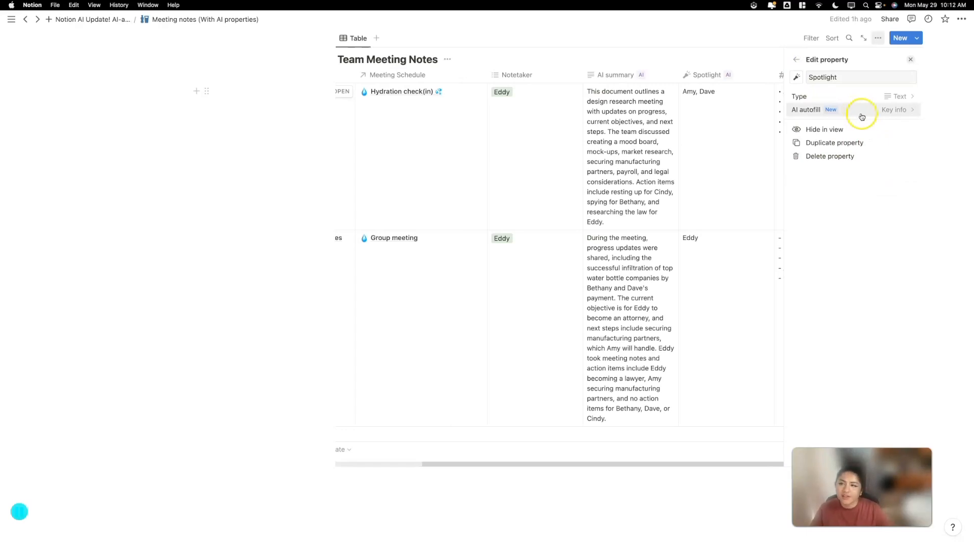
pyautogui.click(892, 115)
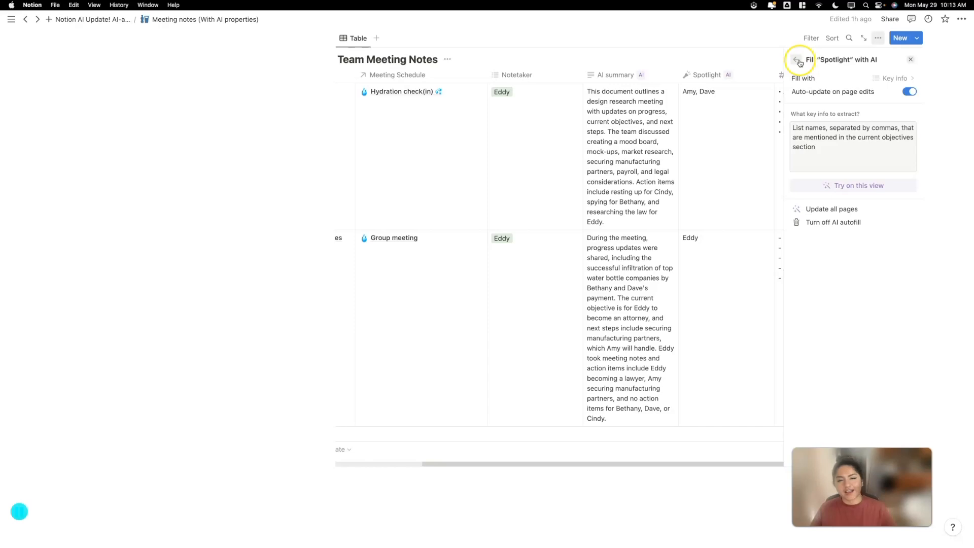
pyautogui.hscroll(-5, 629, 257)
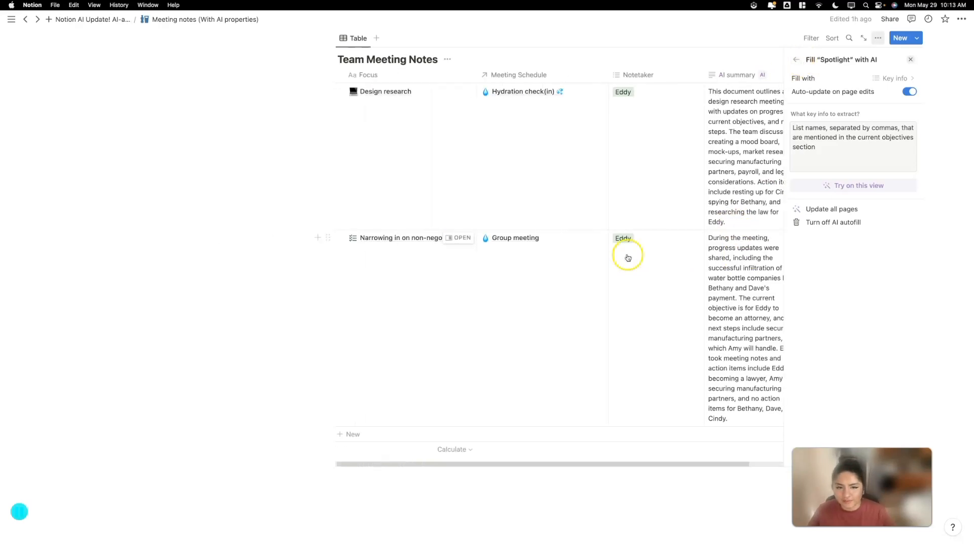
# - Open the Design research meeting note and highlight the Current objective heading in its agenda for comparison with Spotlight
pyautogui.click(461, 92)
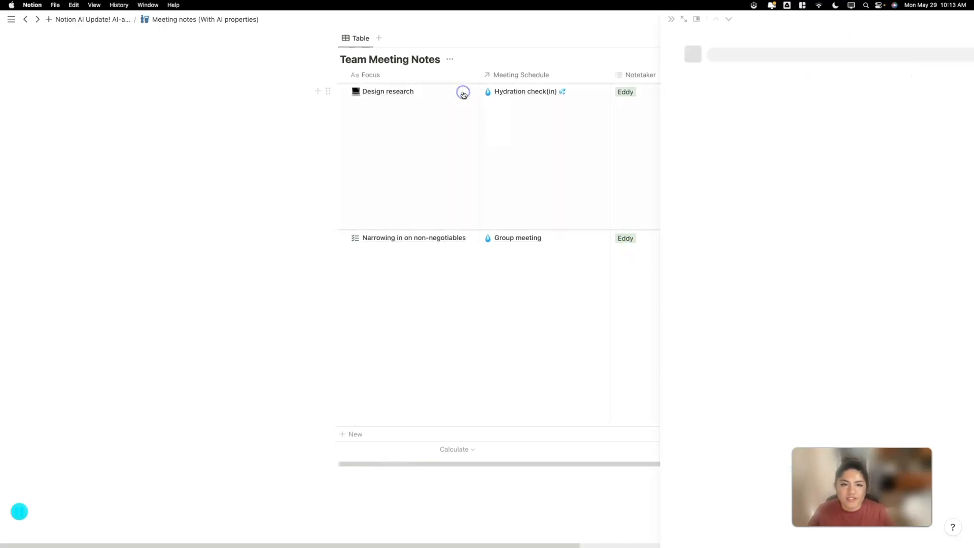
pyautogui.scroll(-1, 602, 380)
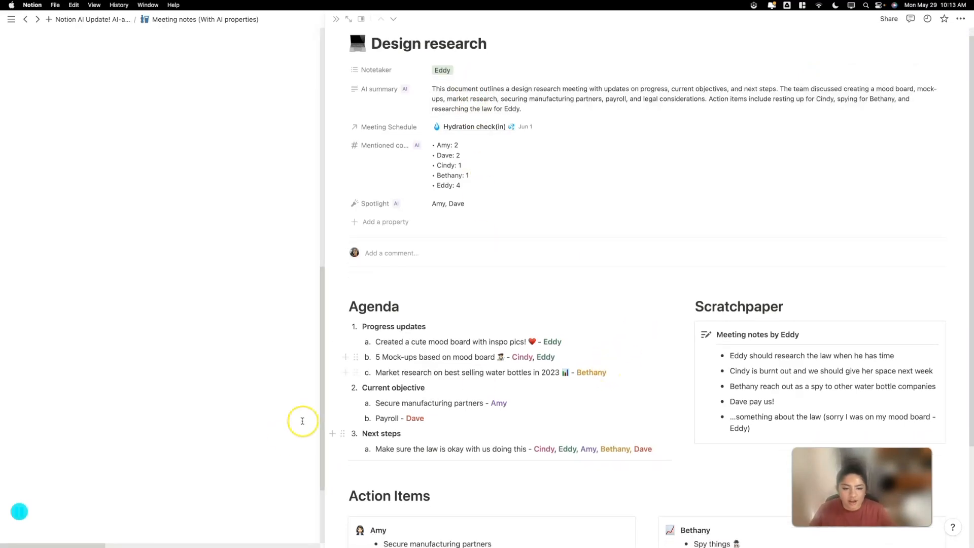
pyautogui.moveTo(430, 392); pyautogui.dragTo(353, 388)
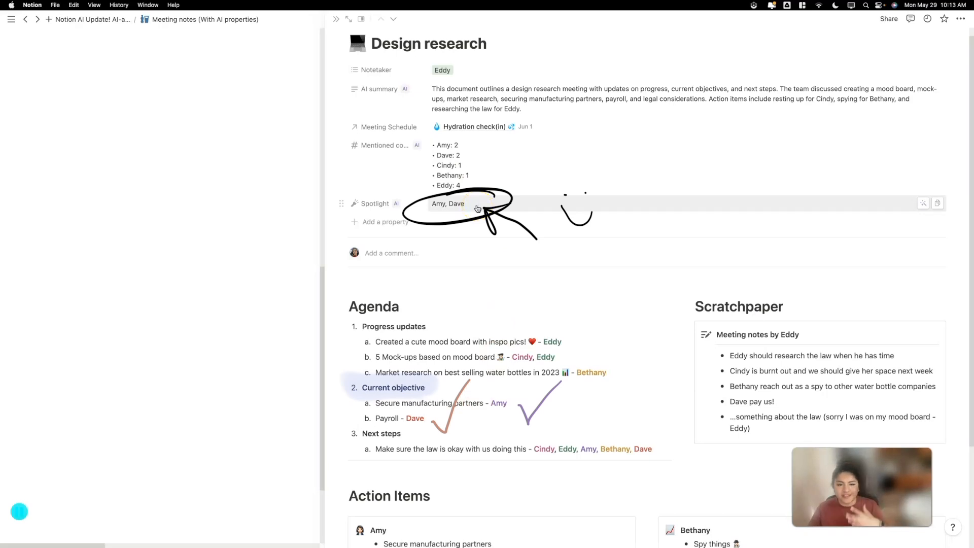
# - Open the Narrowing in on non-negotiables note, compare its current objective with its Spotlight value, and close it
pyautogui.click(333, 18)
pyautogui.click(466, 239)
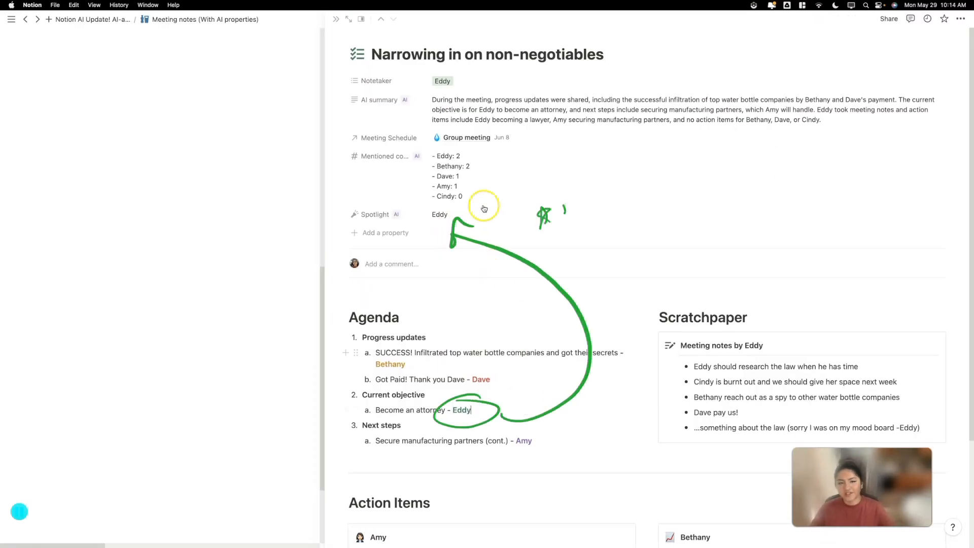
pyautogui.click(335, 19)
# - Inspect the Mentioned count property's custom AI autofill settings and its generation prompt
pyautogui.scroll(1, 857, 117)
pyautogui.hscroll(2, 858, 116)
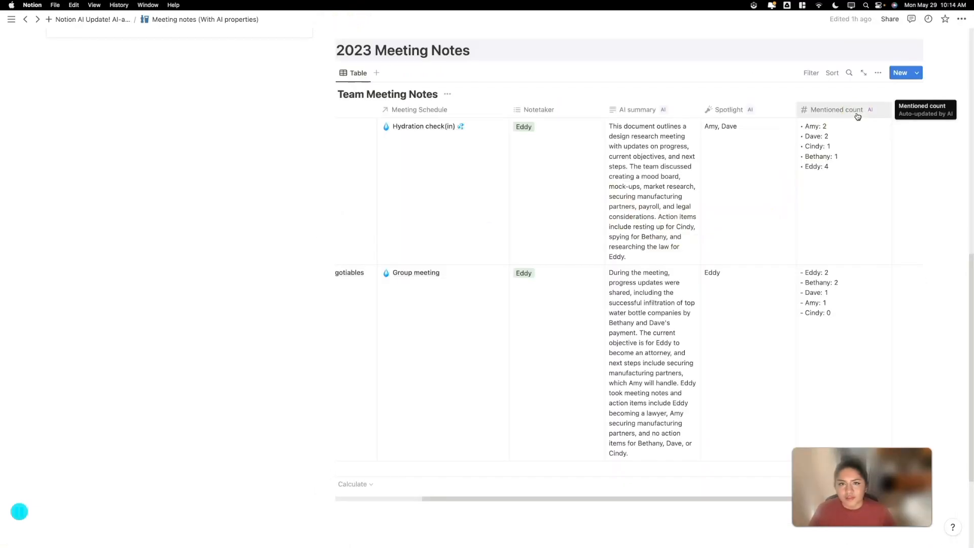
pyautogui.click(858, 113)
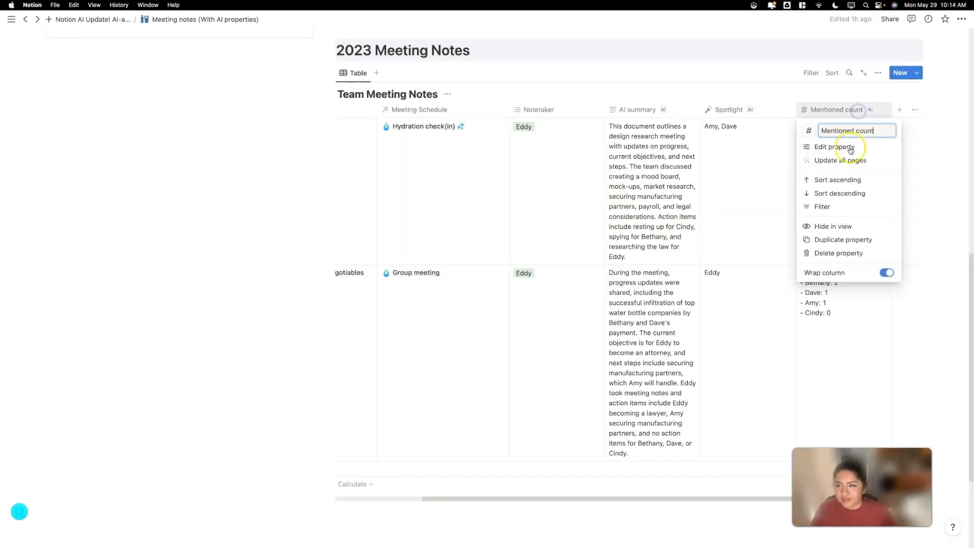
pyautogui.click(848, 146)
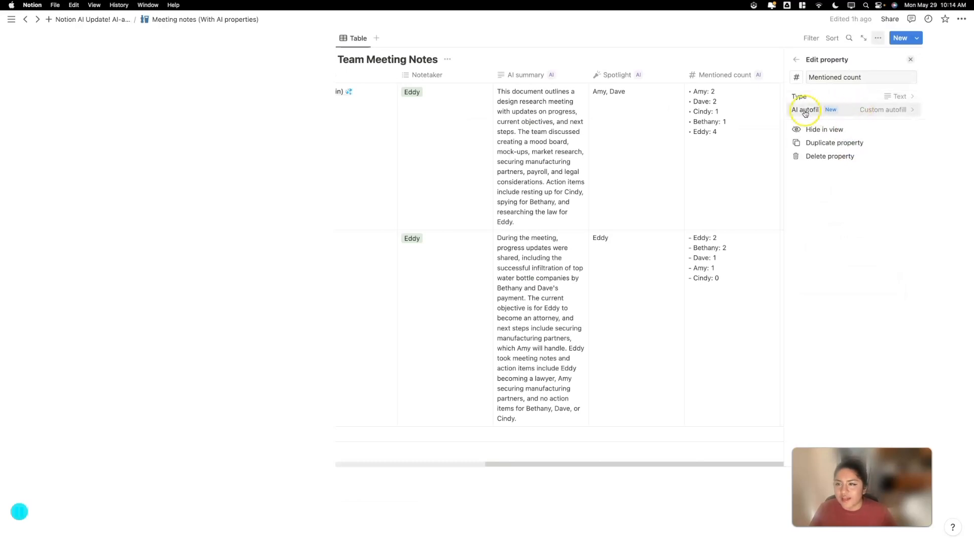
pyautogui.click(850, 117)
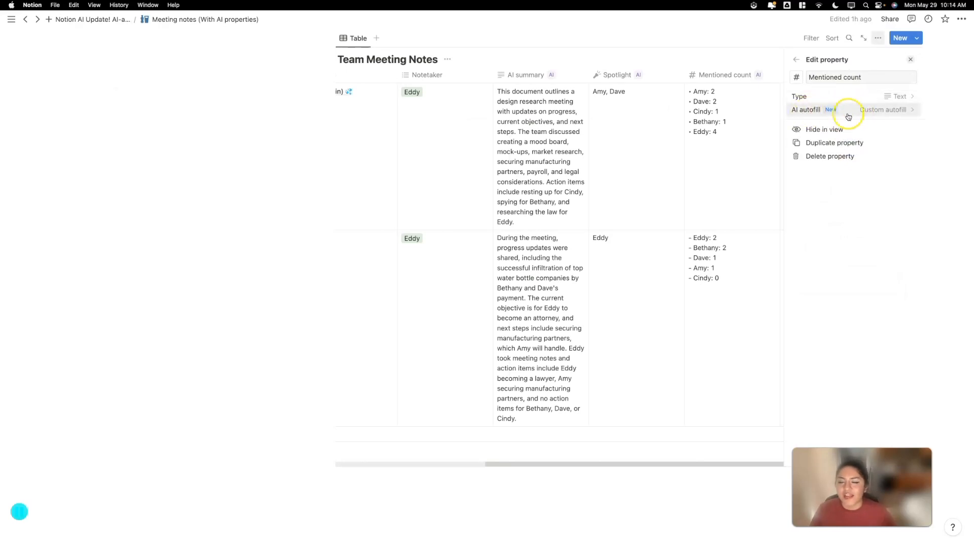
pyautogui.click(882, 115)
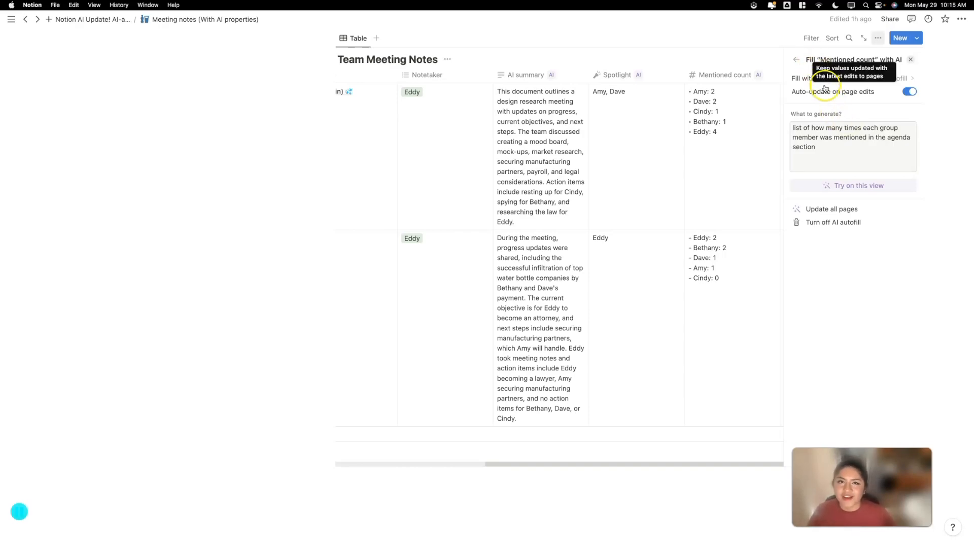
# - Close the property settings, reopen the Design research note, and select all items in its agenda list
pyautogui.press('Escape')
pyautogui.click(463, 98)
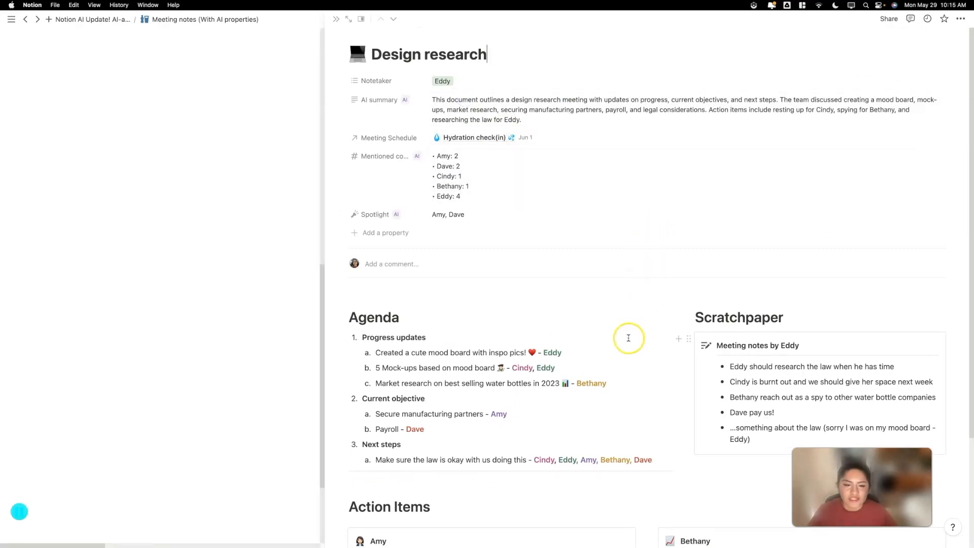
pyautogui.scroll(-1, 629, 337)
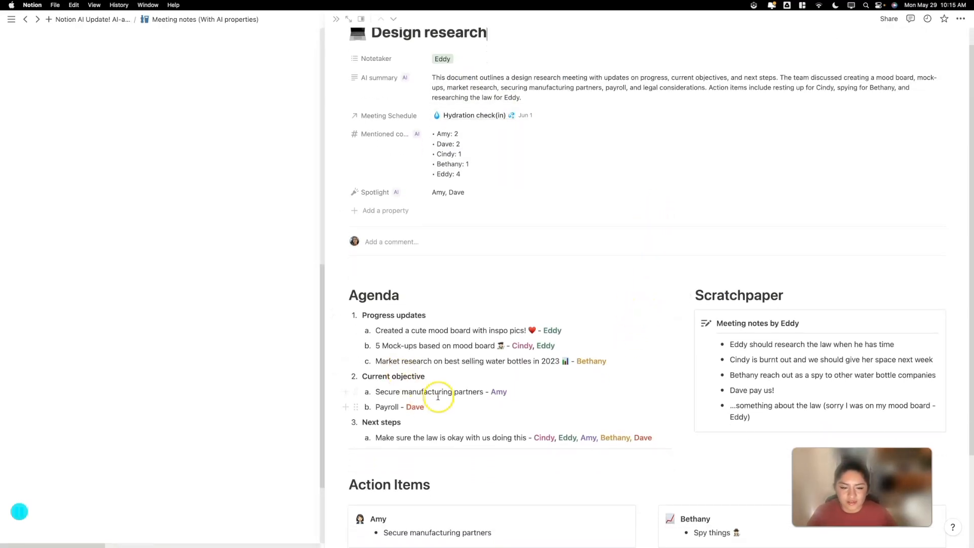
pyautogui.moveTo(651, 438); pyautogui.dragTo(359, 317)
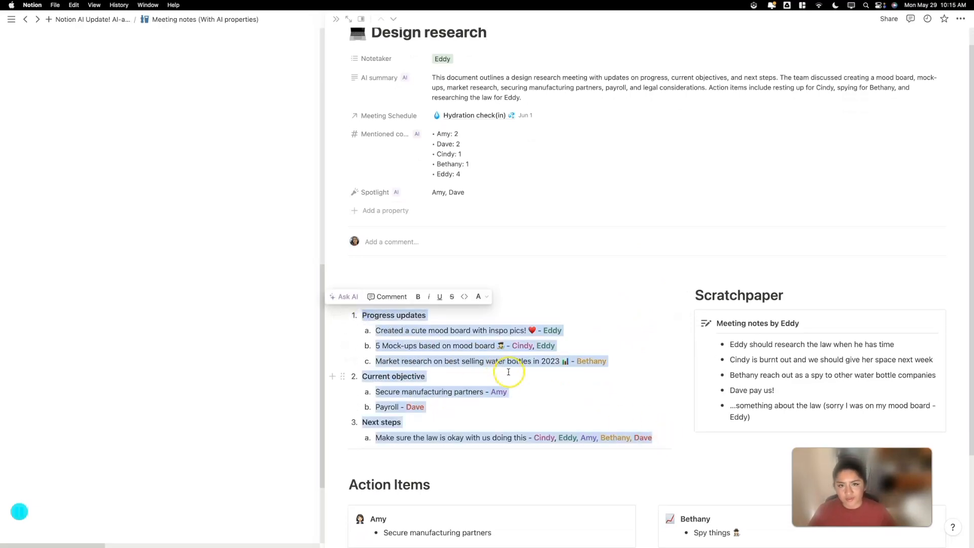
# - Circle each team member's mentions in the agenda and mark the matching Mentioned count entries with ticks or crosses
pyautogui.click(559, 374)
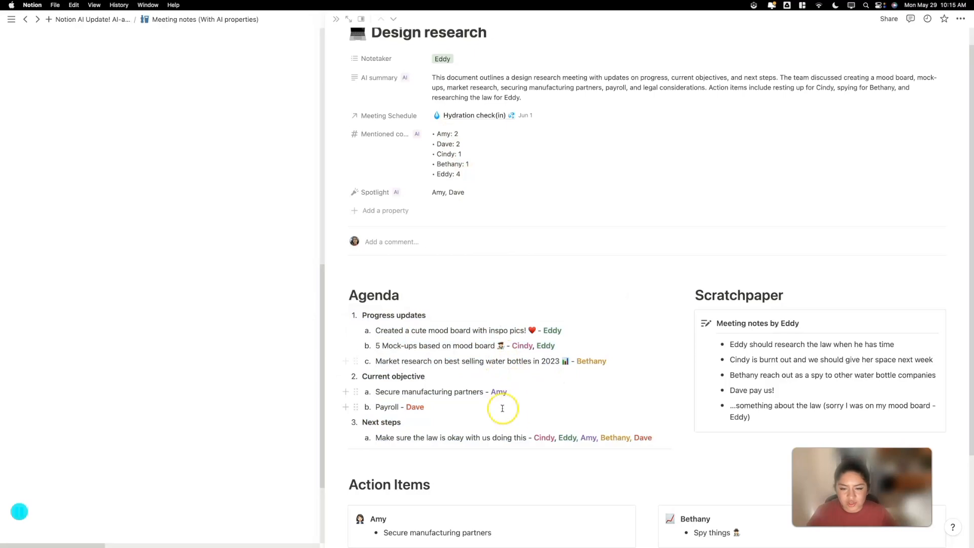
pyautogui.moveTo(505, 378)
pyautogui.mouseDown()
pyautogui.moveTo(479, 409)
pyautogui.moveTo(497, 382)
pyautogui.mouseUp()
pyautogui.moveTo(597, 427)
pyautogui.mouseDown()
pyautogui.moveTo(568, 452)
pyautogui.moveTo(589, 420)
pyautogui.mouseUp()
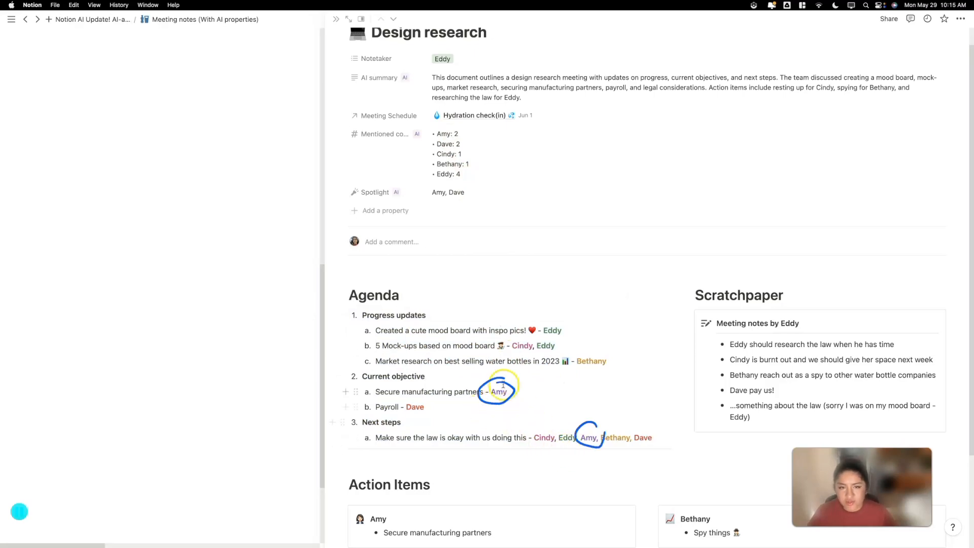
pyautogui.moveTo(471, 133); pyautogui.dragTo(466, 151)
pyautogui.moveTo(420, 396); pyautogui.dragTo(415, 396)
pyautogui.moveTo(640, 416)
pyautogui.mouseDown()
pyautogui.moveTo(659, 437)
pyautogui.moveTo(637, 416)
pyautogui.mouseUp()
pyautogui.moveTo(480, 139); pyautogui.dragTo(500, 124)
pyautogui.moveTo(519, 335)
pyautogui.mouseDown()
pyautogui.moveTo(510, 338)
pyautogui.moveTo(535, 356)
pyautogui.moveTo(513, 340)
pyautogui.mouseUp()
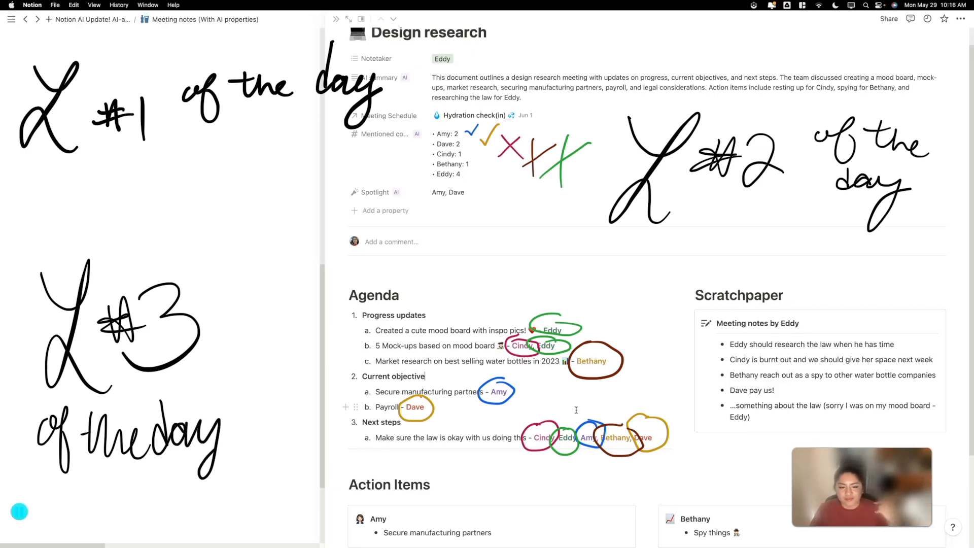
# - Review the Design research note's action items and AI property values, and close the note
pyautogui.scroll(-3, 598, 384)
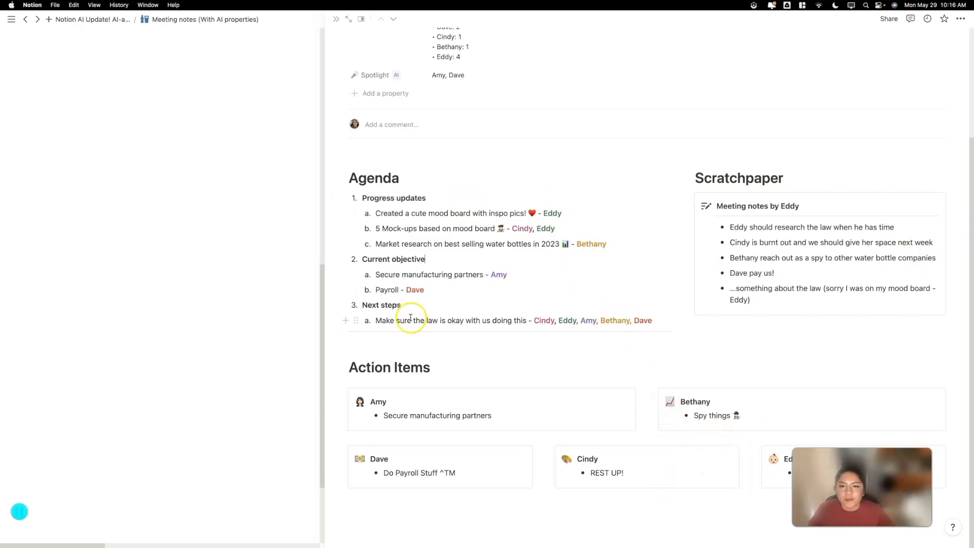
pyautogui.scroll(2, 428, 350)
pyautogui.scroll(1, 429, 350)
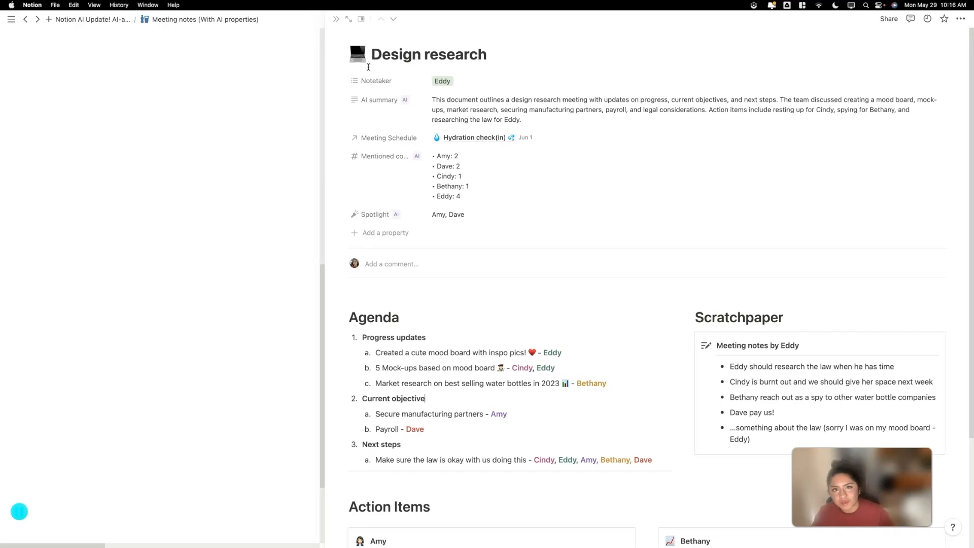
pyautogui.press('Escape')
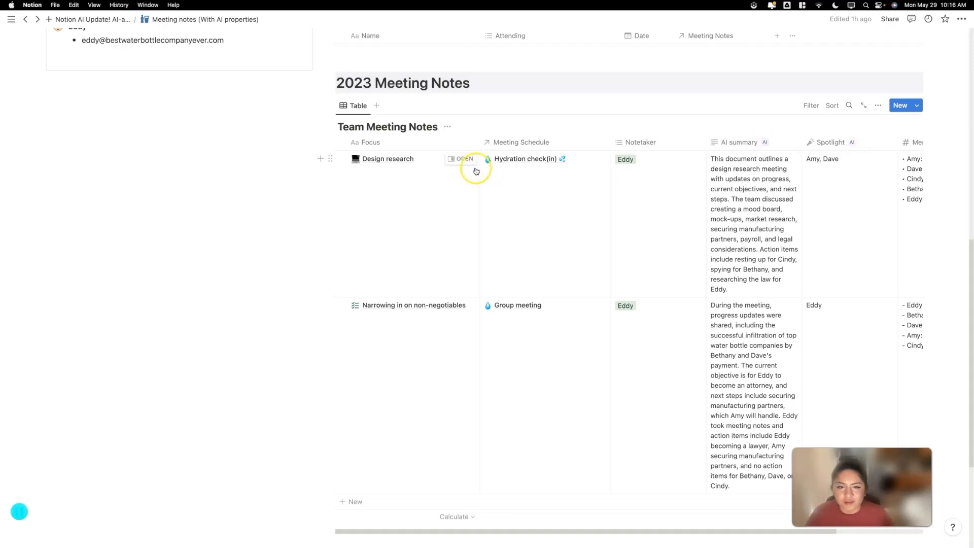
# - Reopen the Design research note and compare its AI properties with the agenda, scratchpaper and action items
pyautogui.click(465, 158)
pyautogui.scroll(-5, 637, 355)
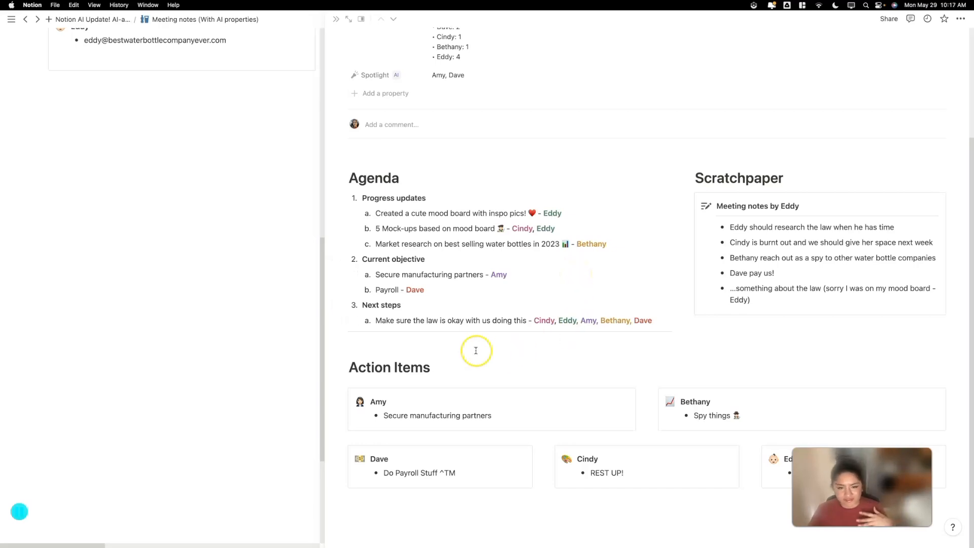
pyautogui.scroll(3, 522, 316)
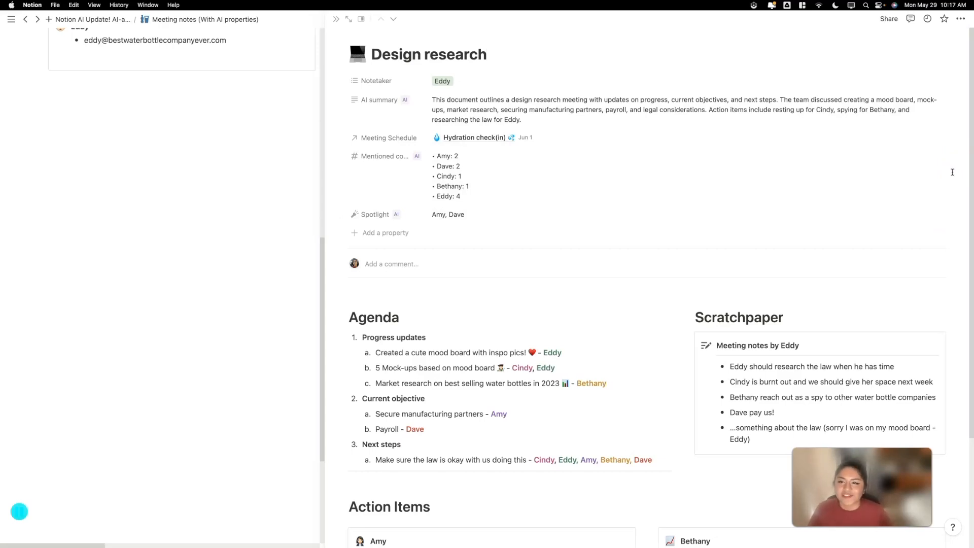
pyautogui.click(950, 189)
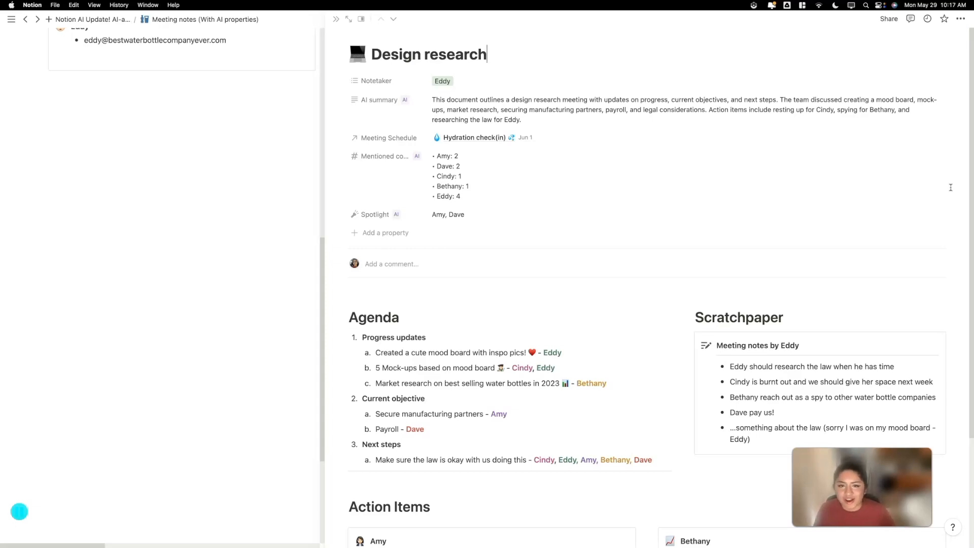
pyautogui.scroll(-5, 945, 219)
pyautogui.scroll(5, 802, 390)
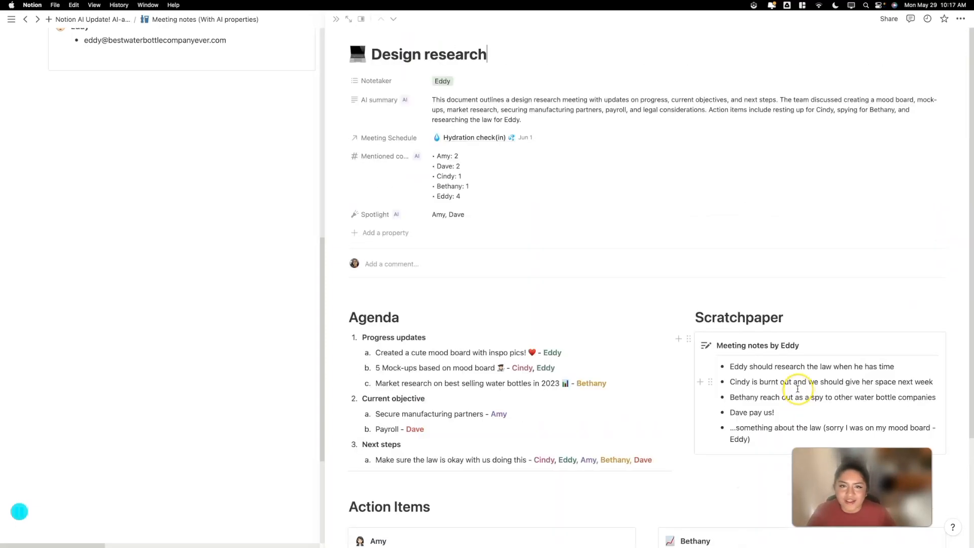
# - Highlight the "Secure manufacturing partners" action item, review the AI properties against it, and close the Design research note
pyautogui.scroll(-3, 782, 405)
pyautogui.moveTo(496, 414); pyautogui.dragTo(397, 413)
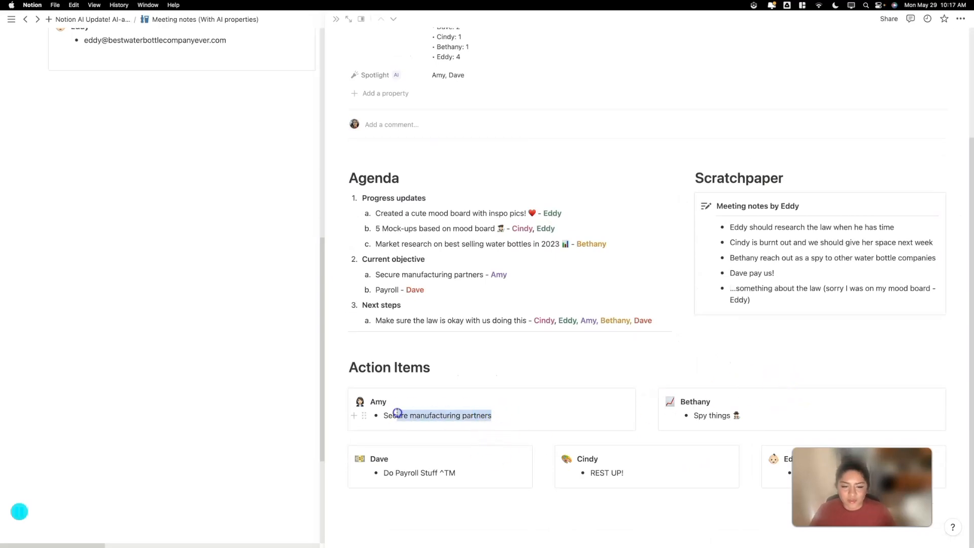
pyautogui.click(505, 425)
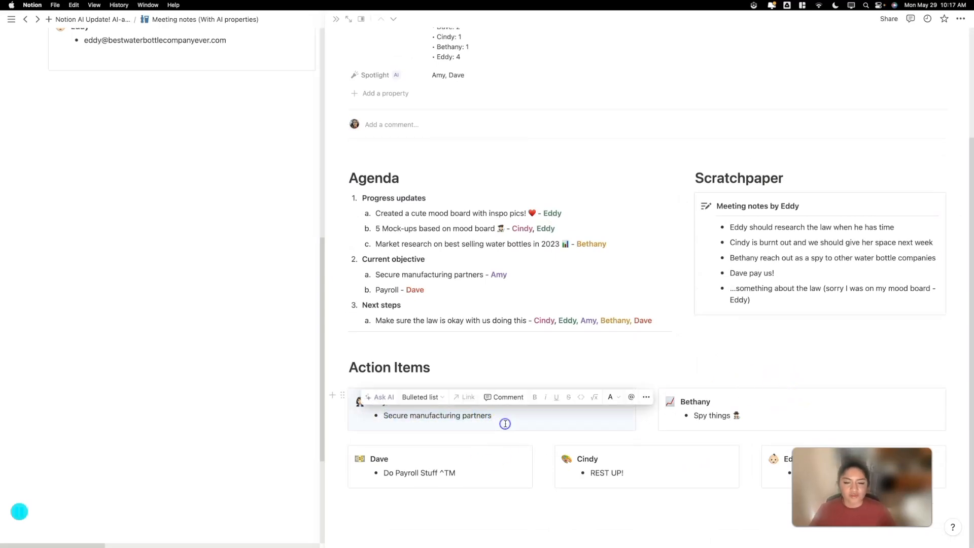
pyautogui.click(603, 423)
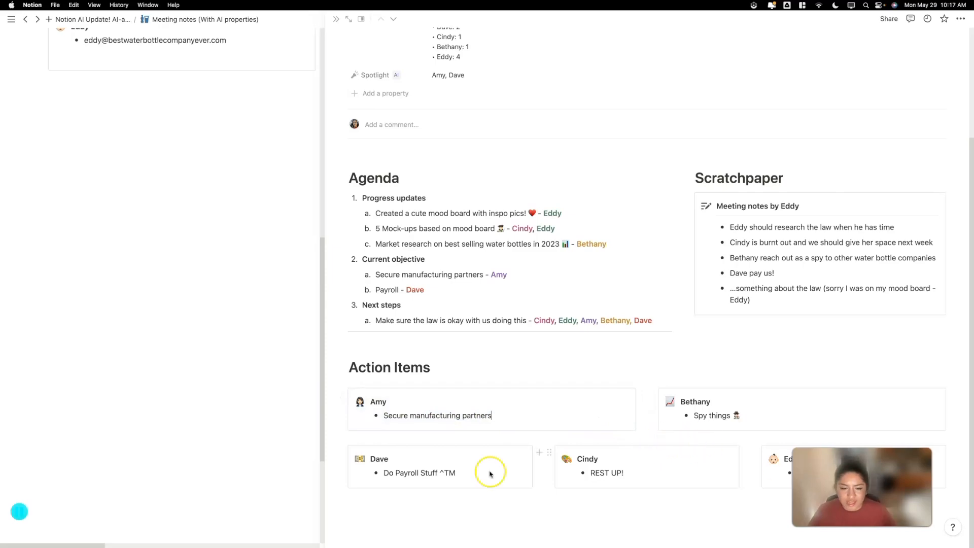
pyautogui.scroll(5, 691, 444)
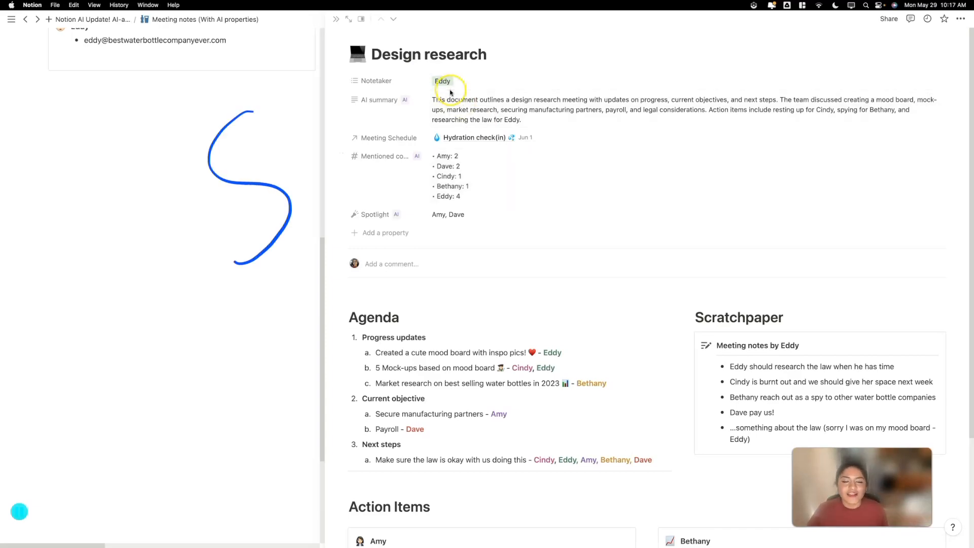
pyautogui.click(336, 19)
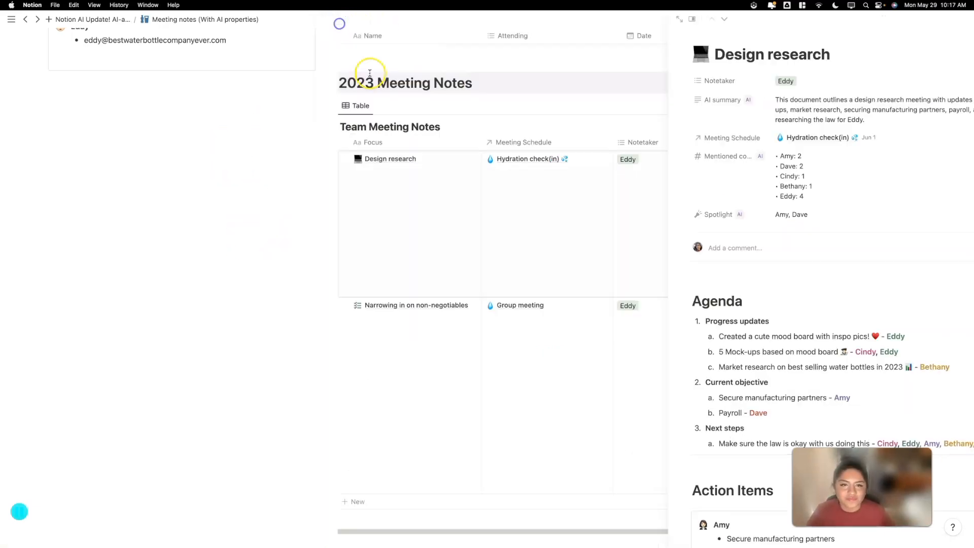
# - Open the Narrowing in on non-negotiables note and go through its progress updates, current objective and next steps
pyautogui.click(464, 311)
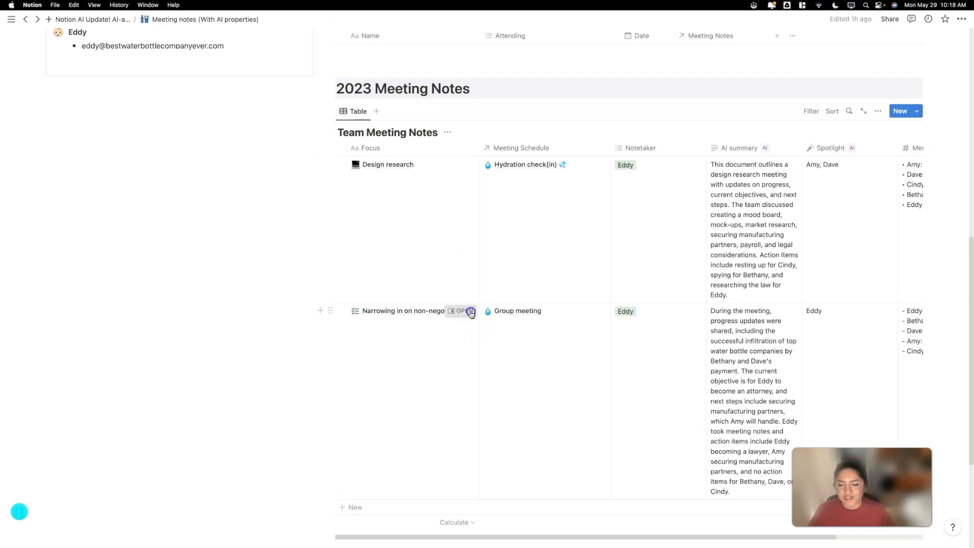
pyautogui.scroll(-3, 552, 311)
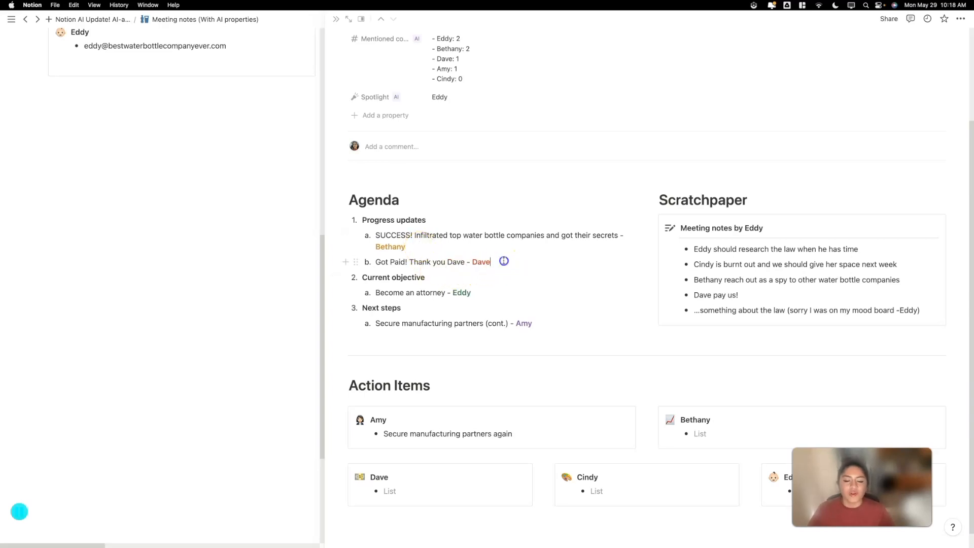
pyautogui.click(438, 291)
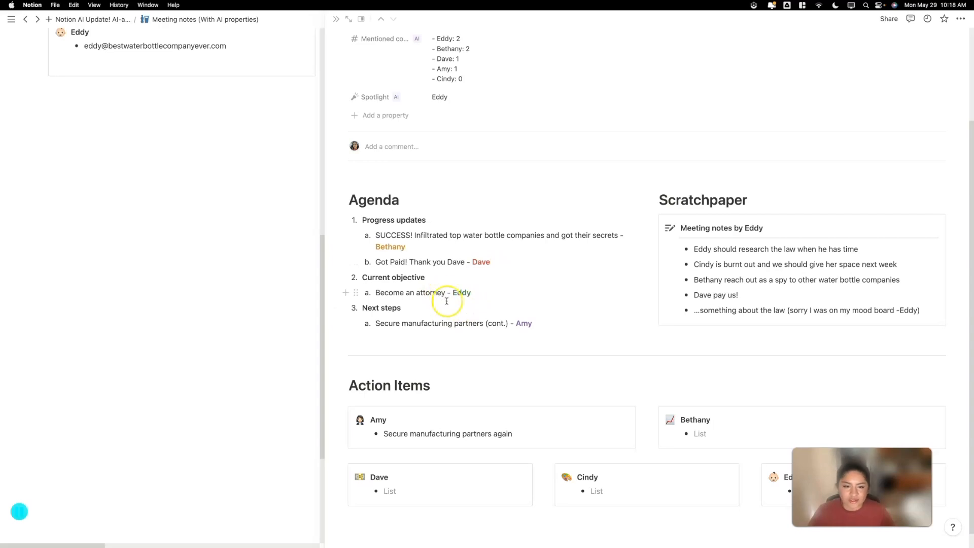
pyautogui.click(484, 323)
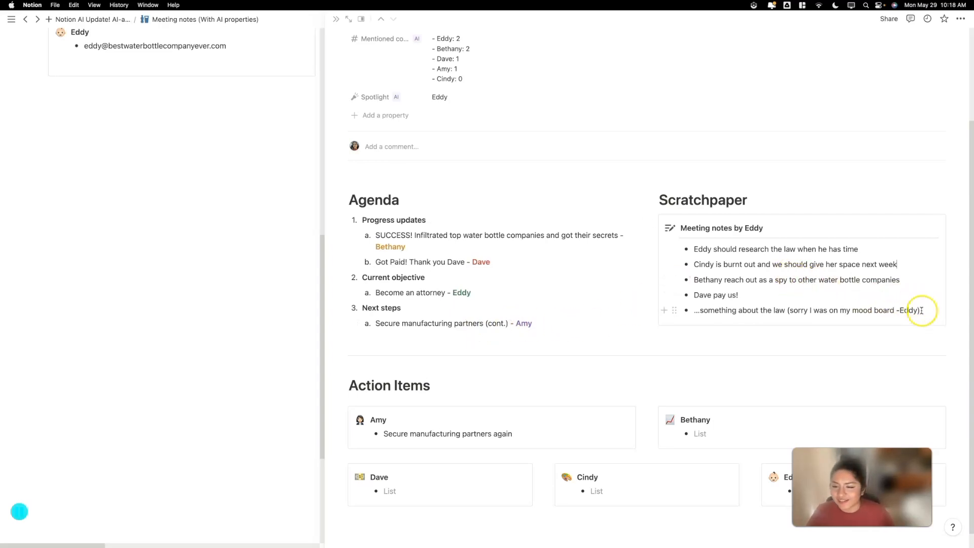
# - Apply strikethrough to all five bullet points of the meeting notes under Scratchpaper
pyautogui.moveTo(916, 306); pyautogui.dragTo(697, 239)
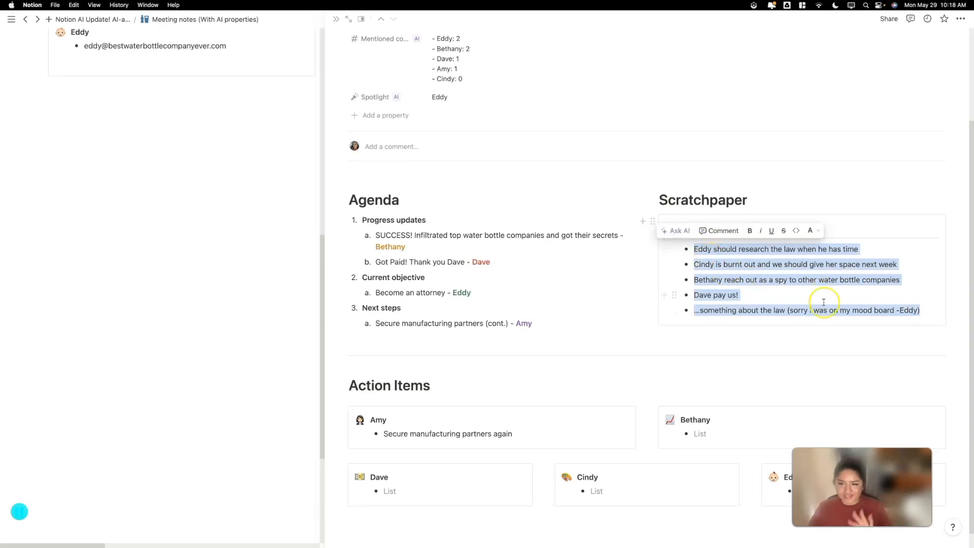
pyautogui.click(782, 232)
pyautogui.click(780, 285)
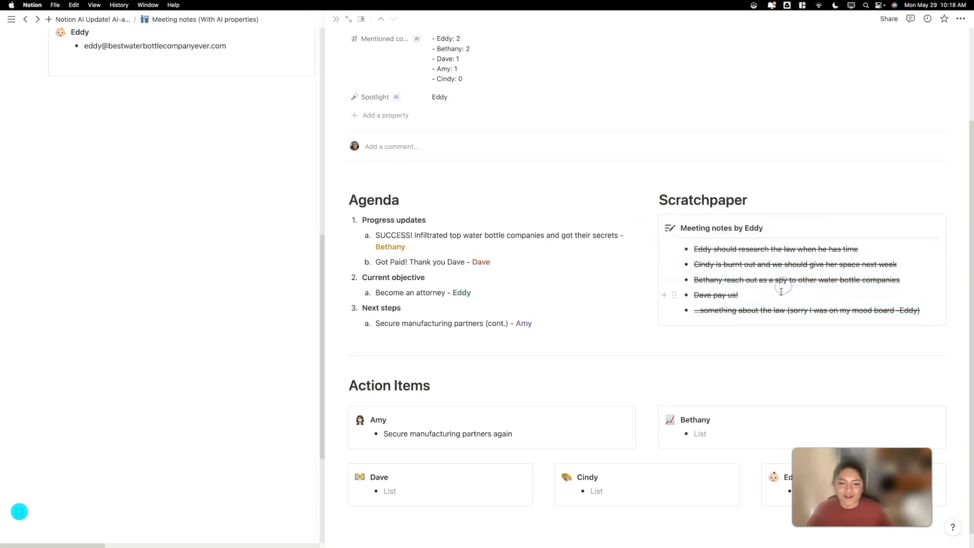
# - Check the note's action items against its AI summary and Mentioned count values, and close the note
pyautogui.scroll(-1, 546, 318)
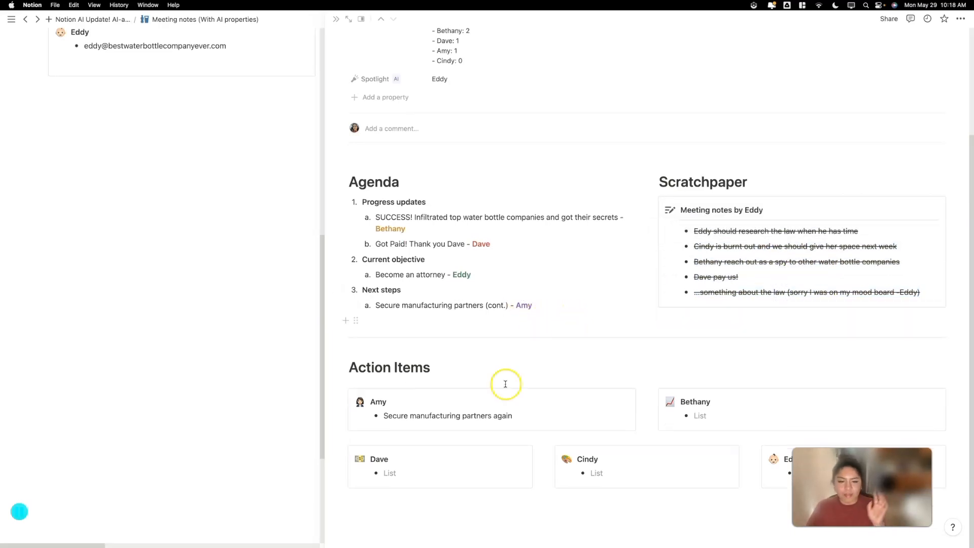
pyautogui.click(516, 414)
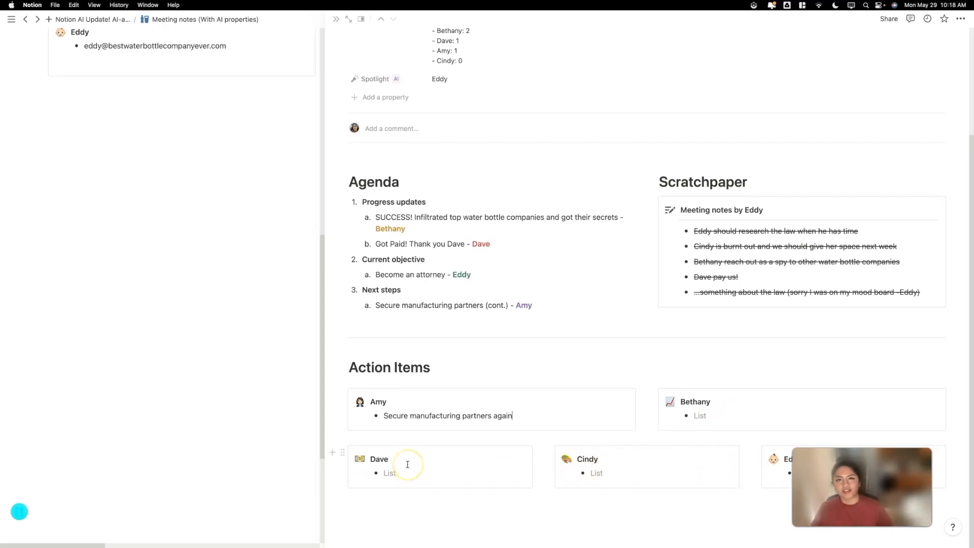
pyautogui.scroll(5, 435, 272)
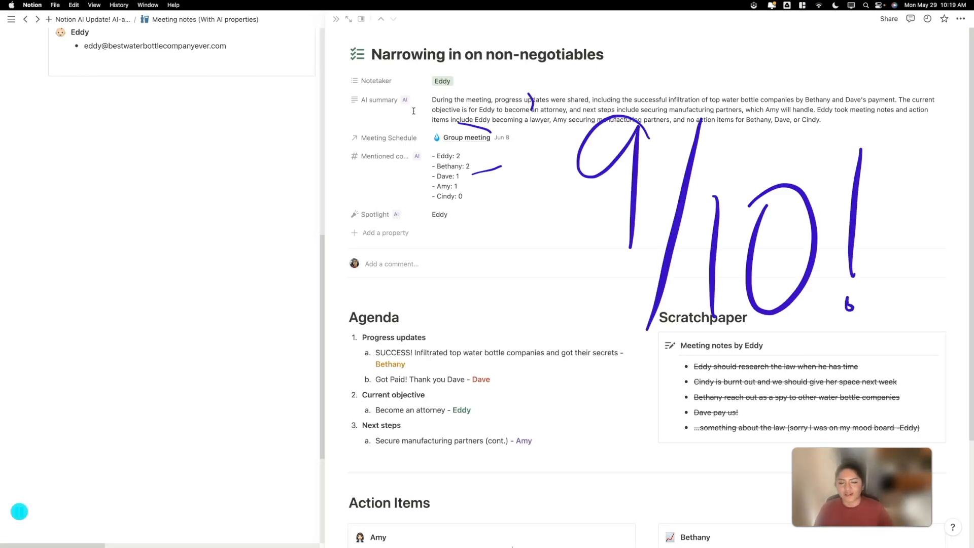
pyautogui.click(336, 19)
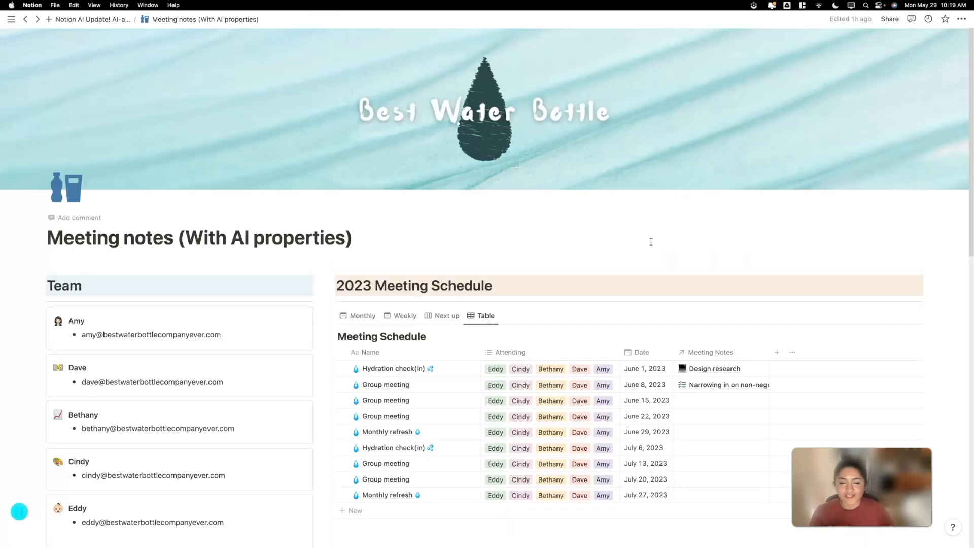